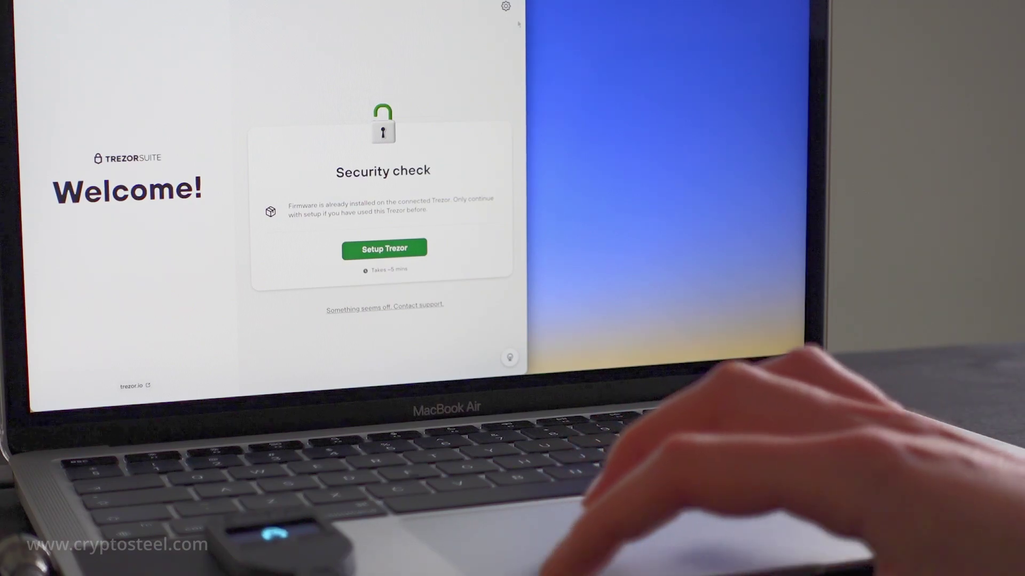
Begin Trezor setup, skip the firmware step, and choose standard recovery of a 24-word seed
left_click(384, 248)
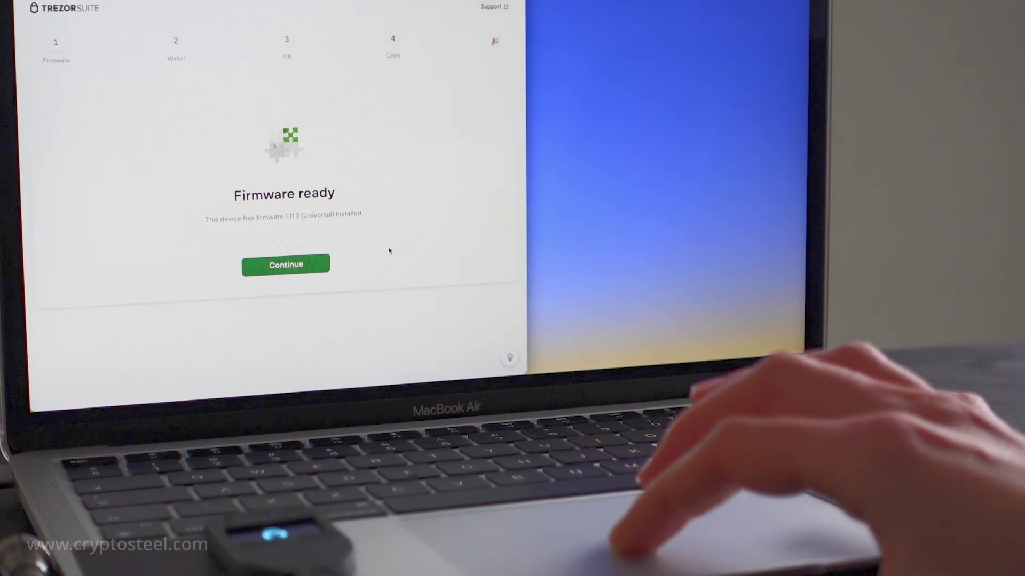
left_click(302, 268)
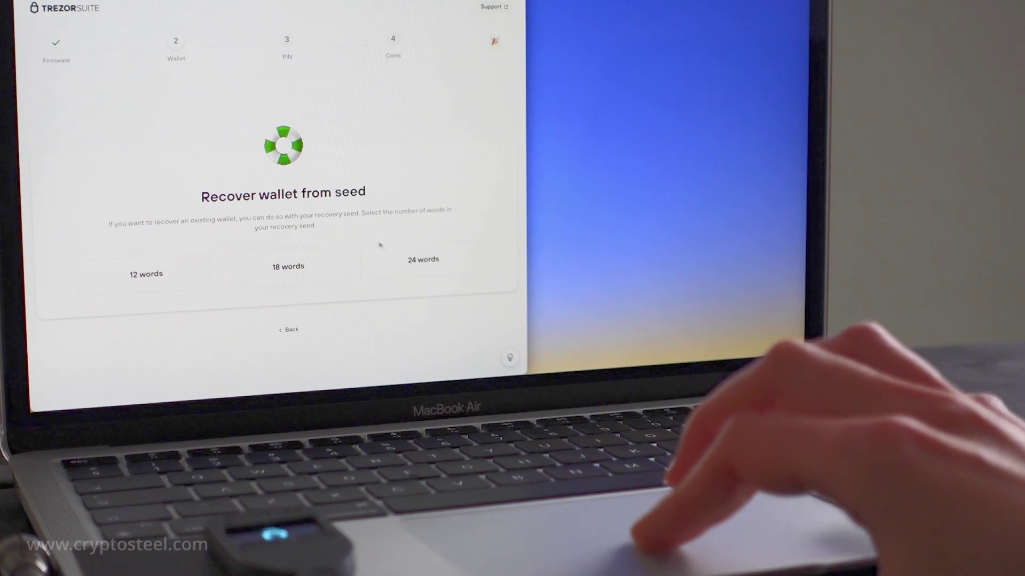
left_click(394, 260)
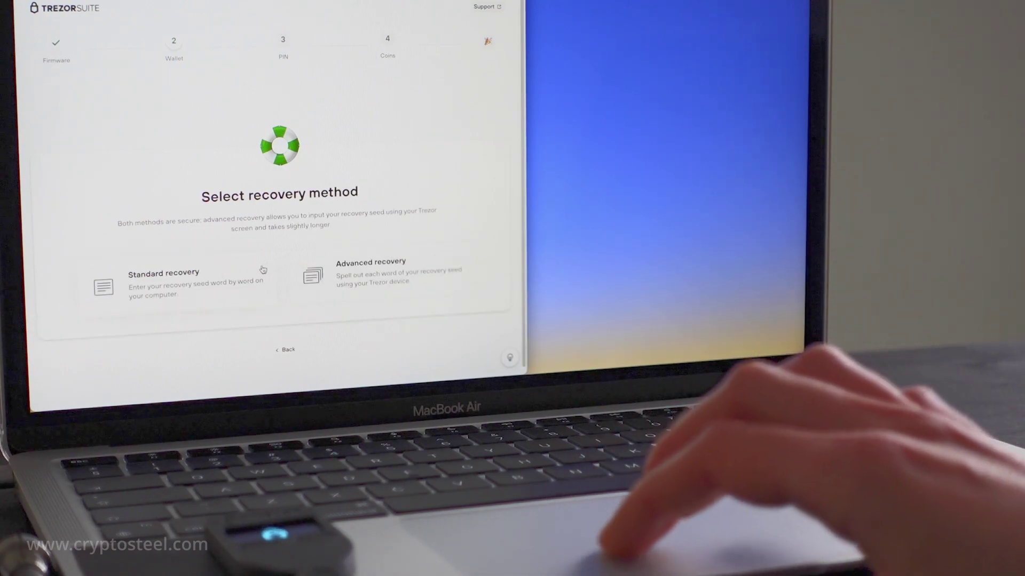
left_click(223, 278)
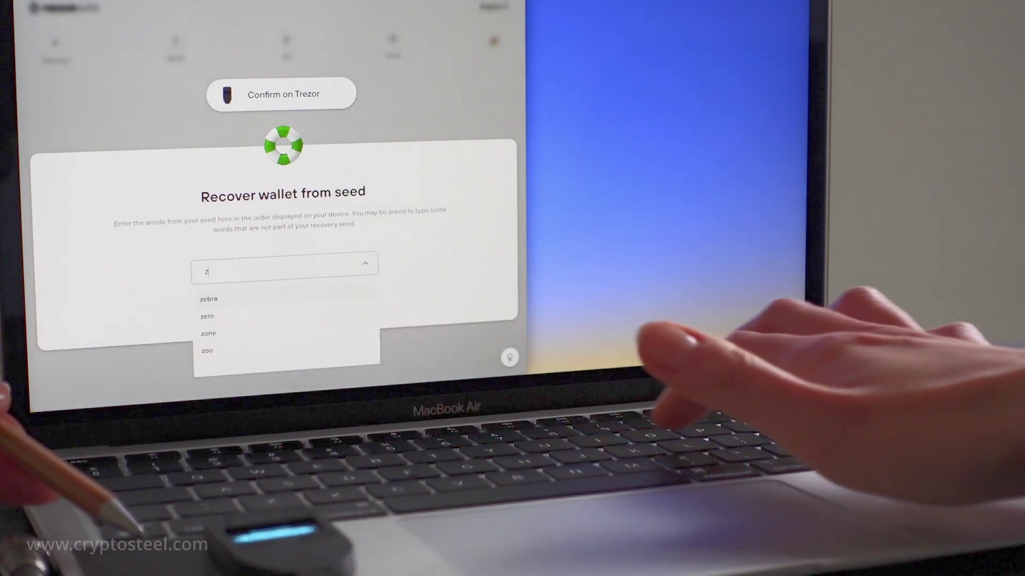
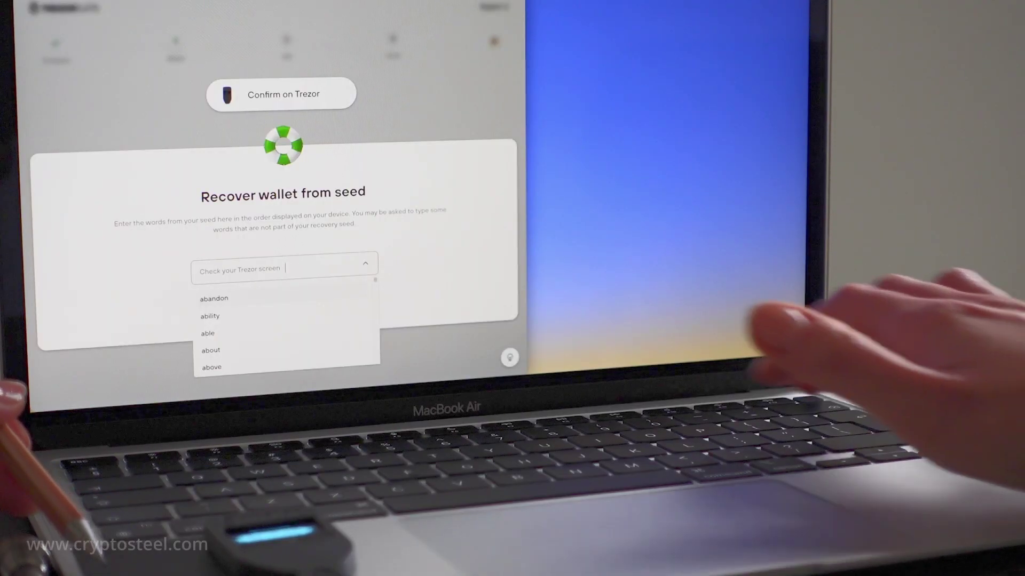
key("Return")
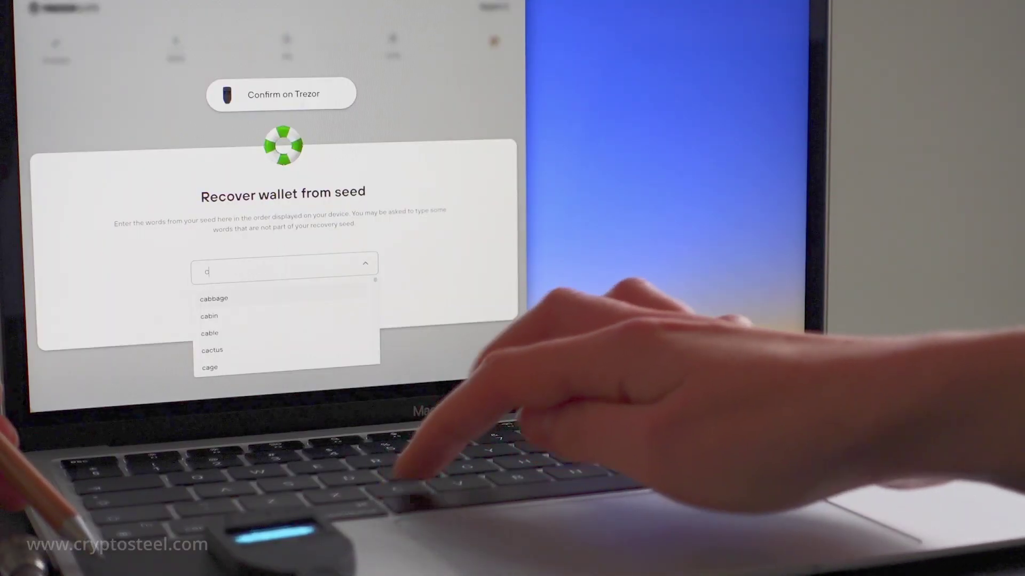
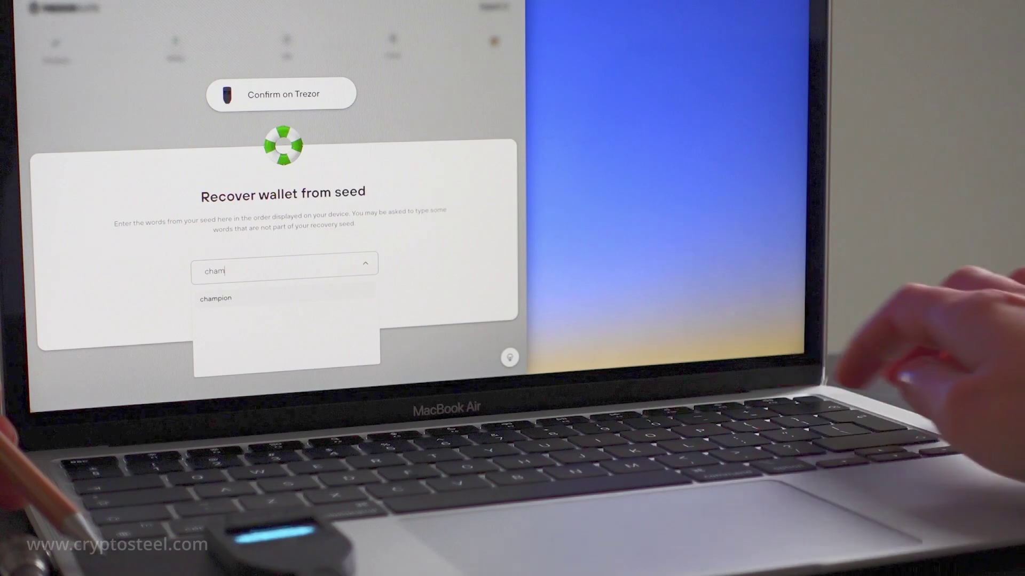
key("Return")
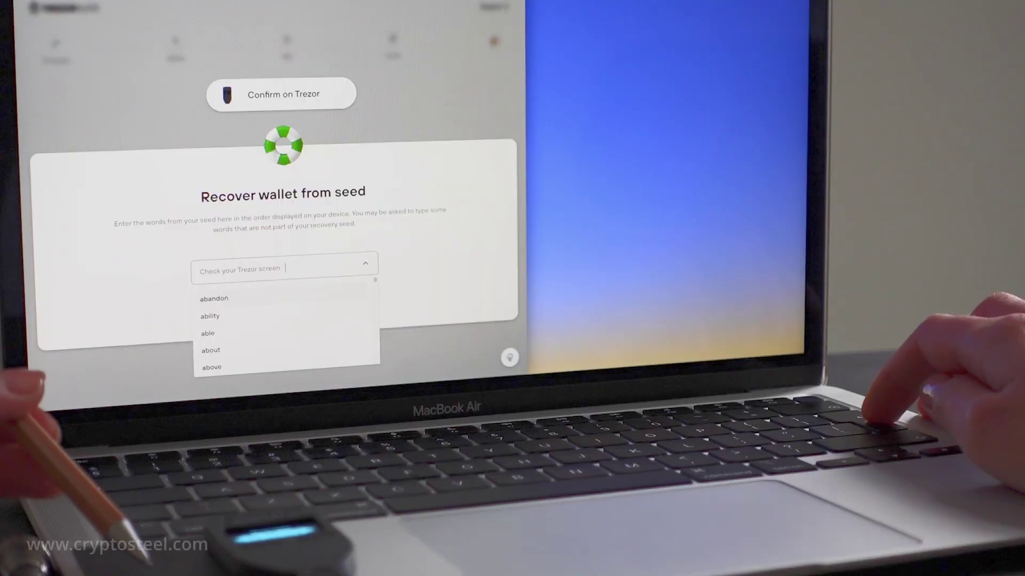
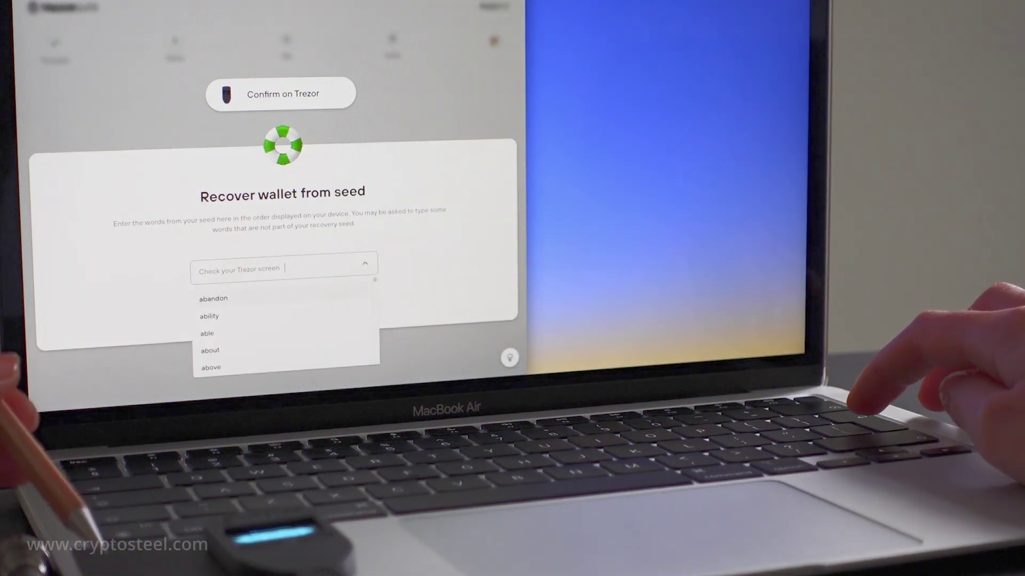
key("Return")
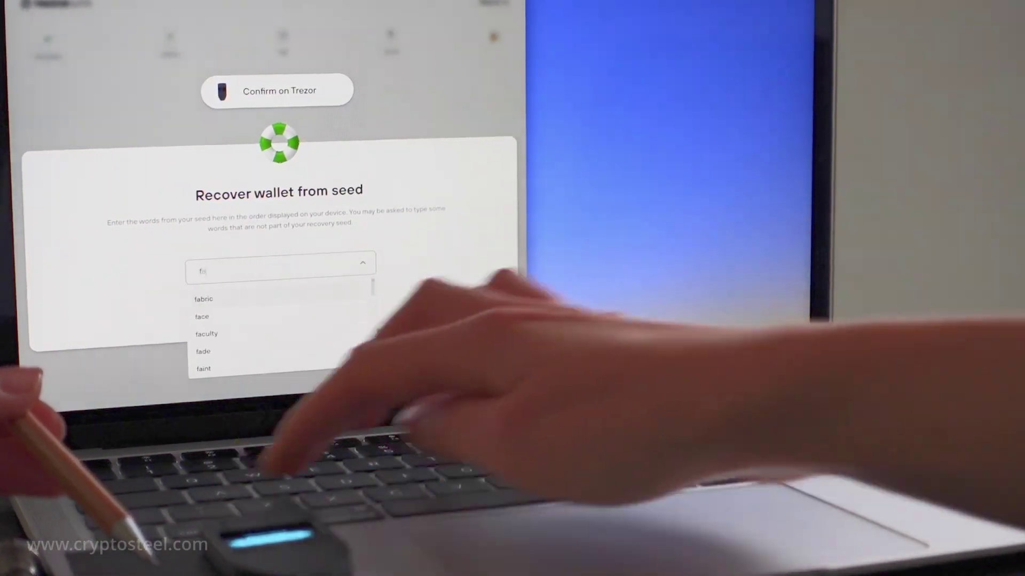
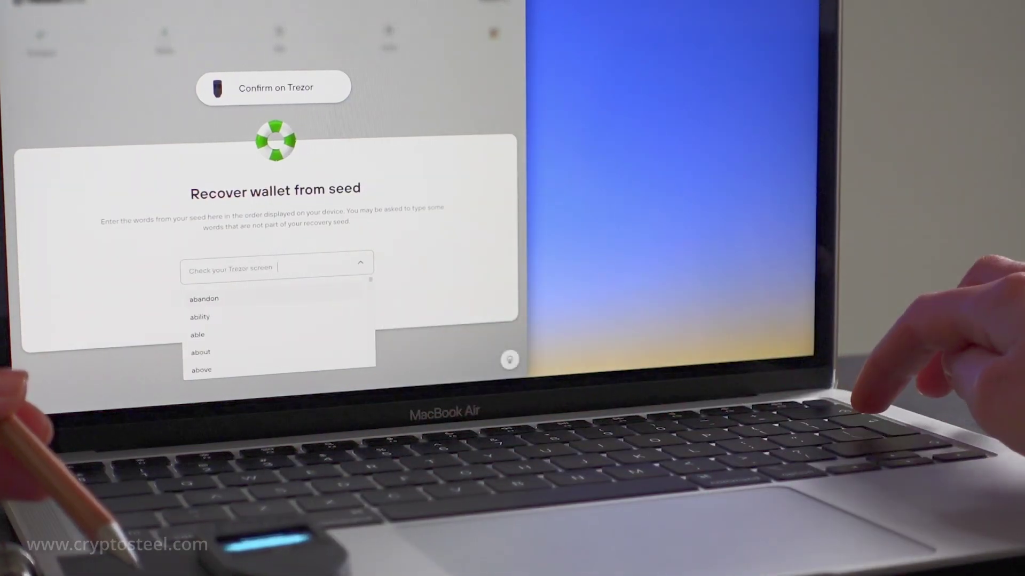
key("Return")
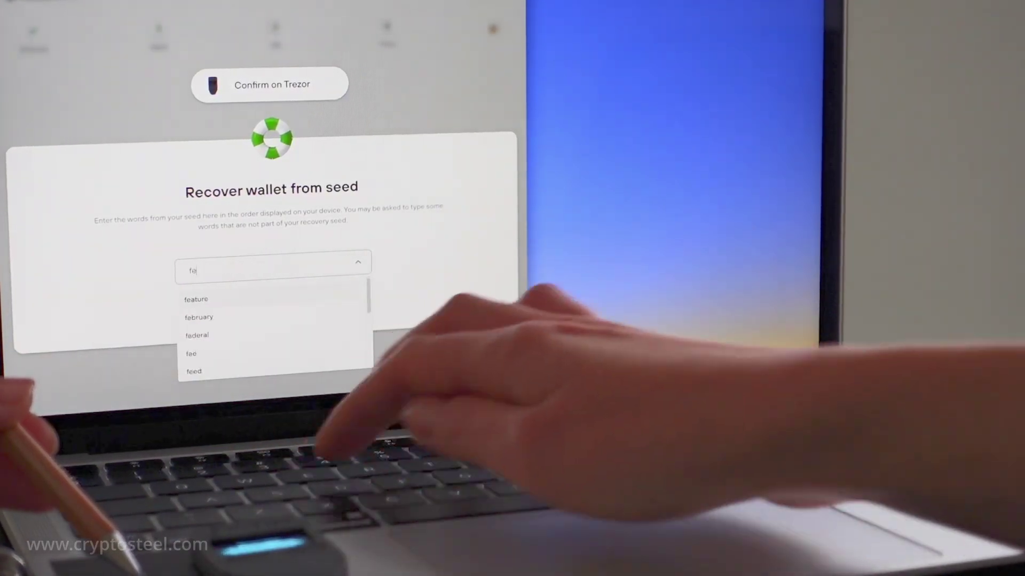
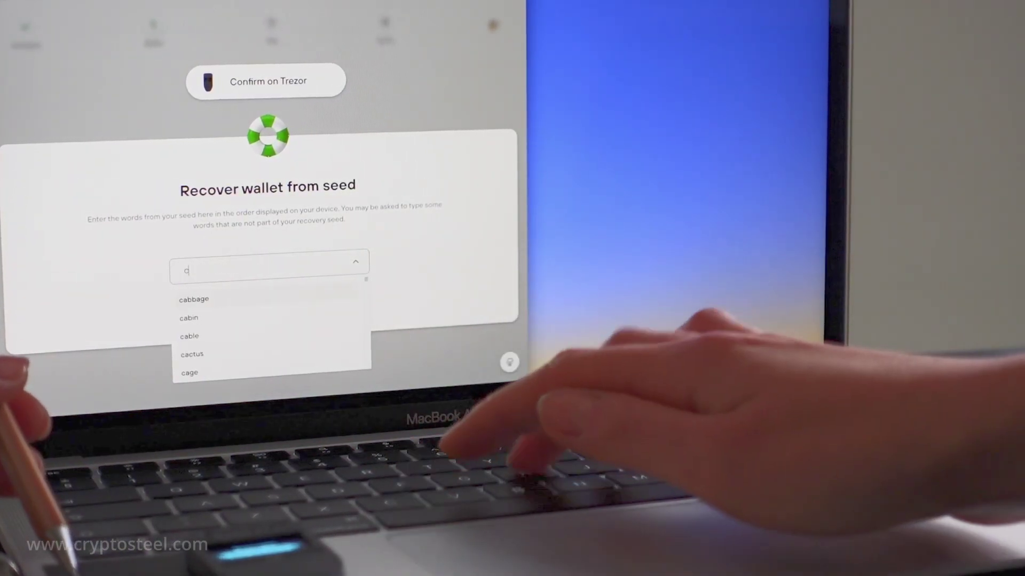
key("Return")
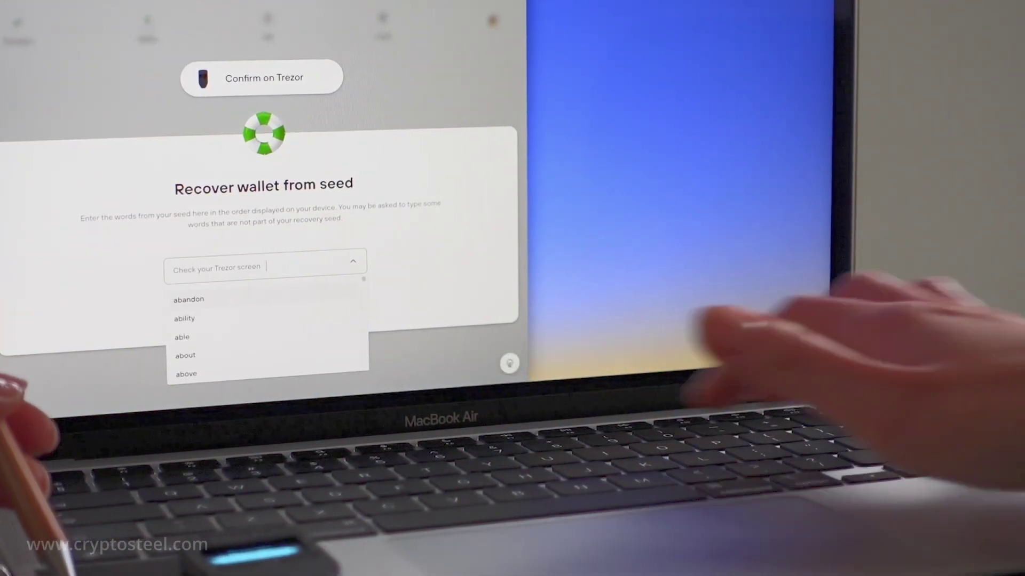
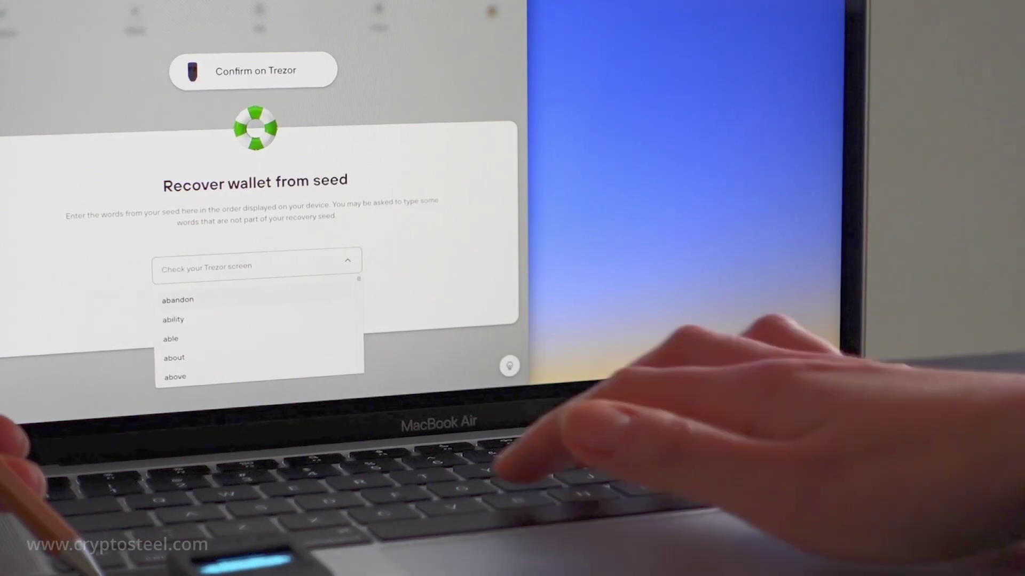
key("Return")
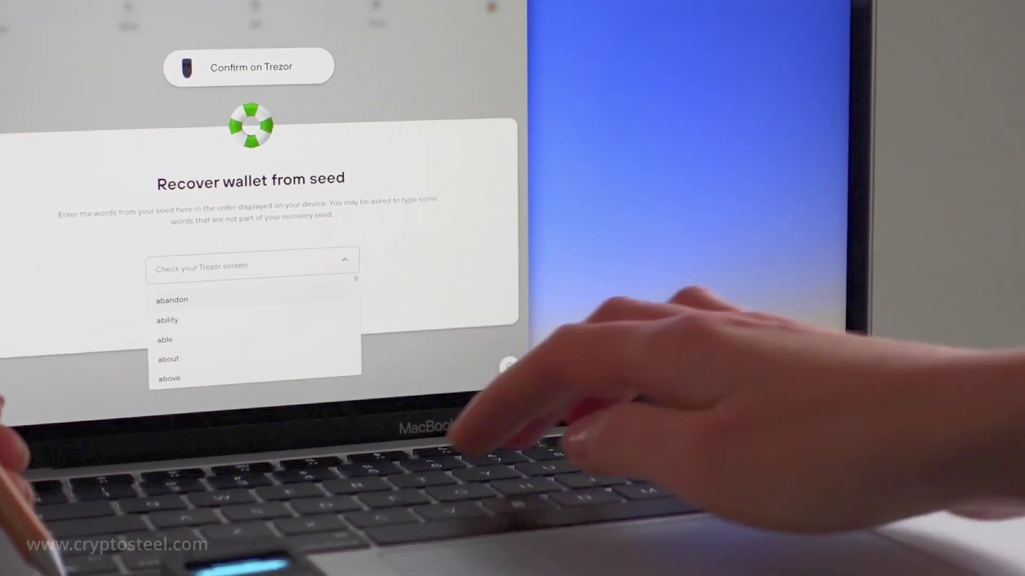
key("Return")
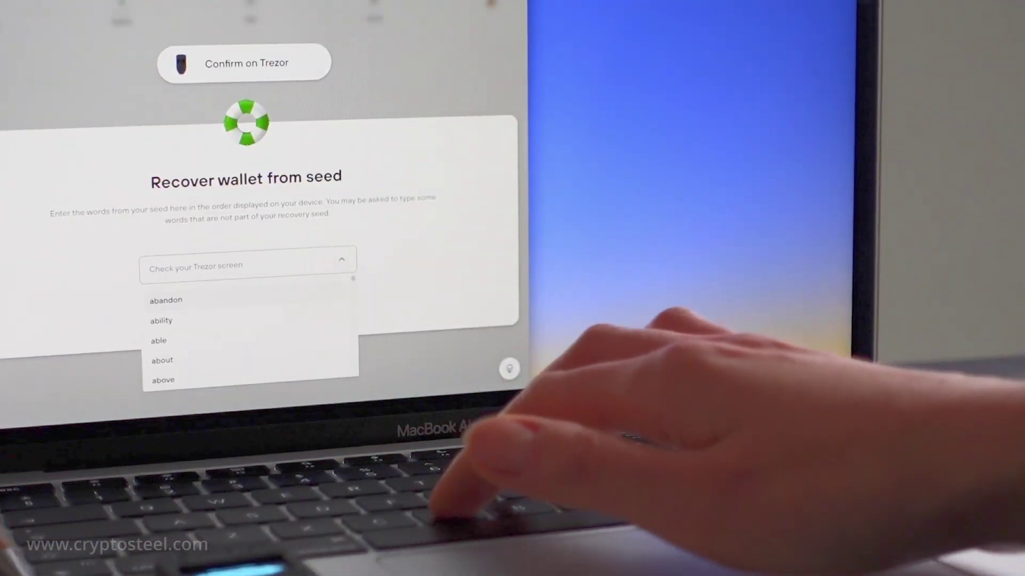
key("Return")
key("Return")
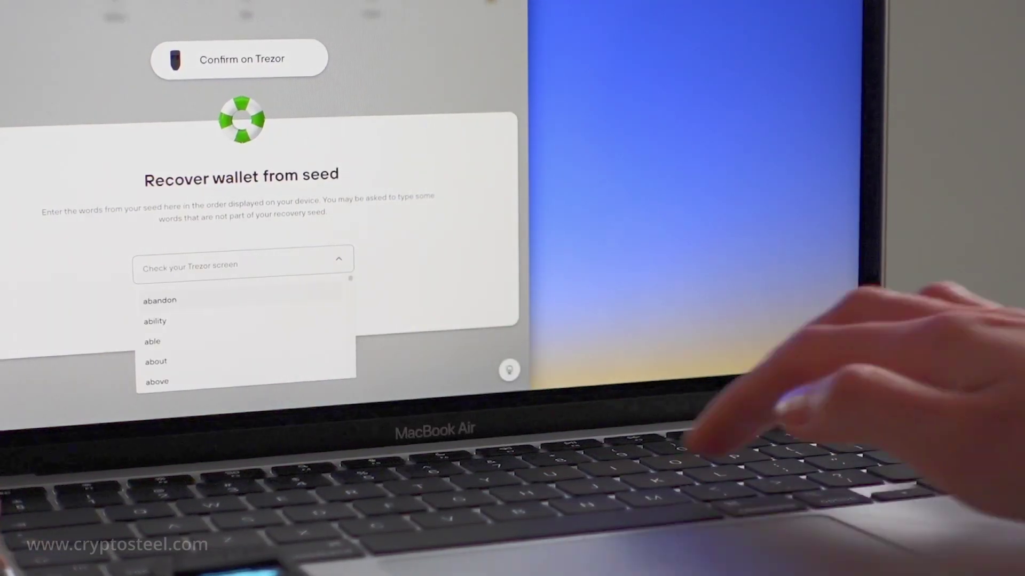
key("Return")
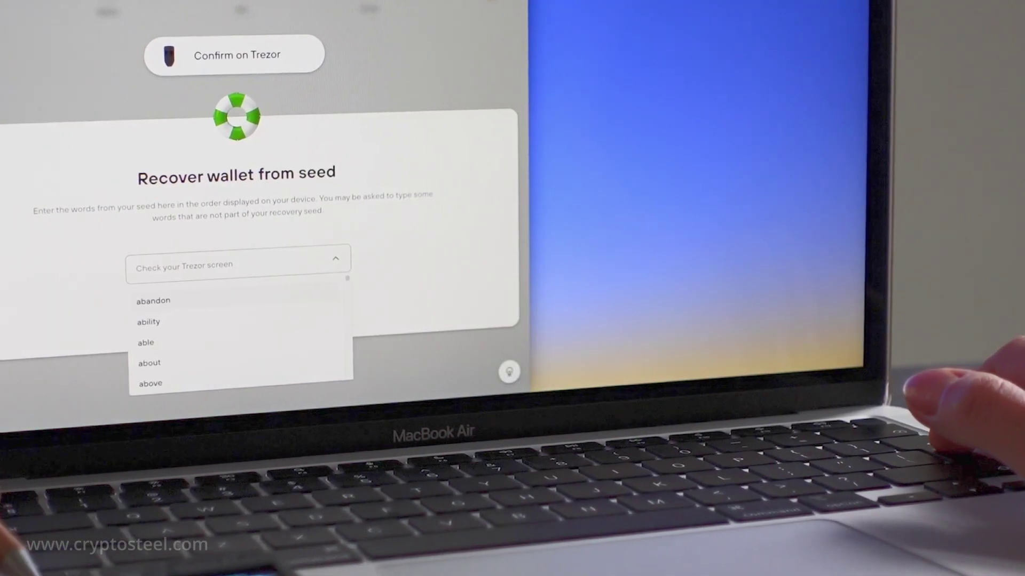
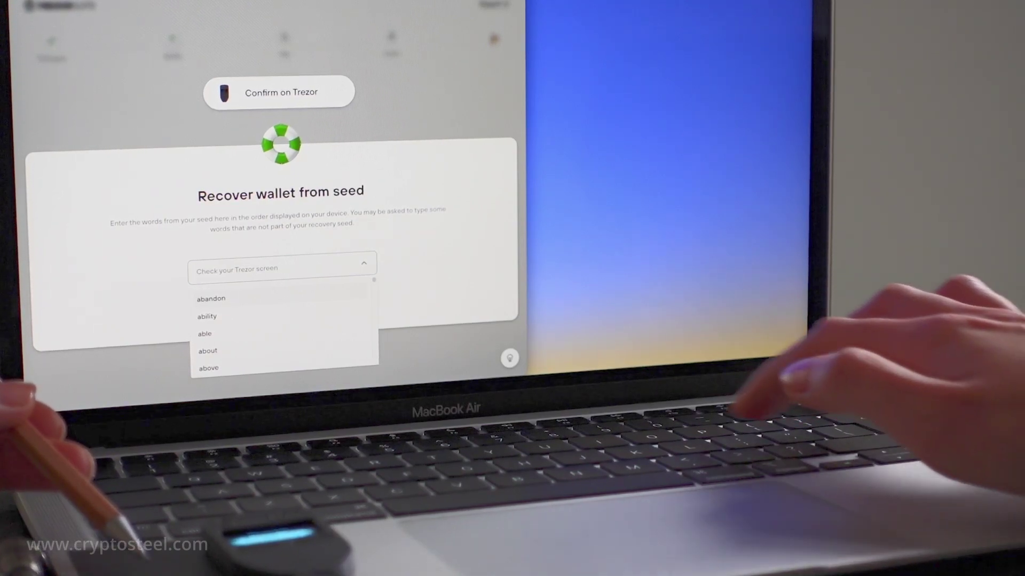
key("Return")
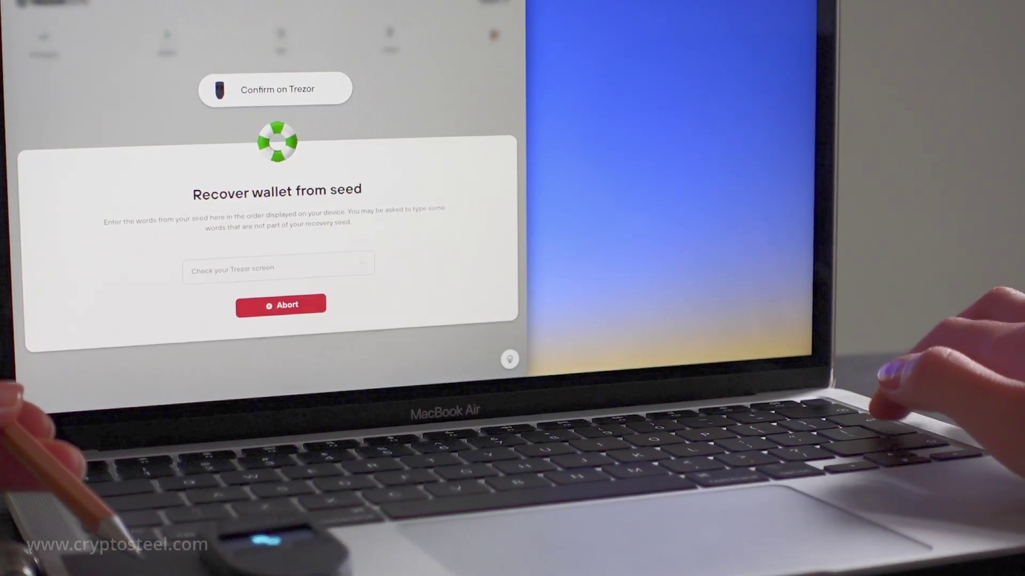